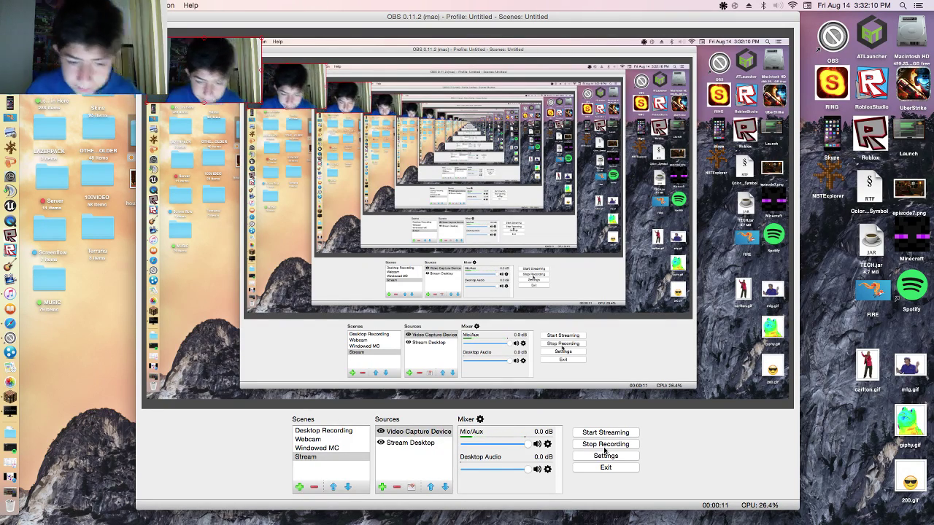
Select the Stream scene and browse the Add source types without adding one.
left_click(299, 473)
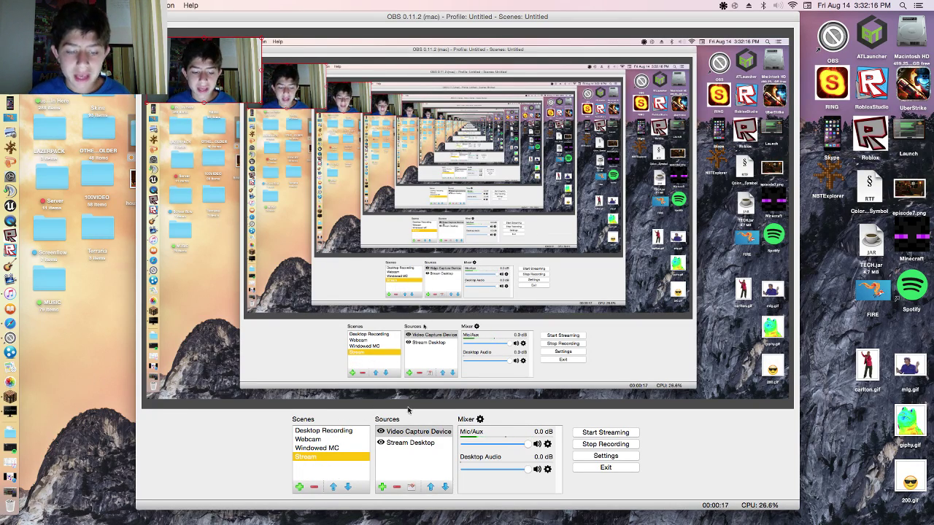
left_click(406, 431)
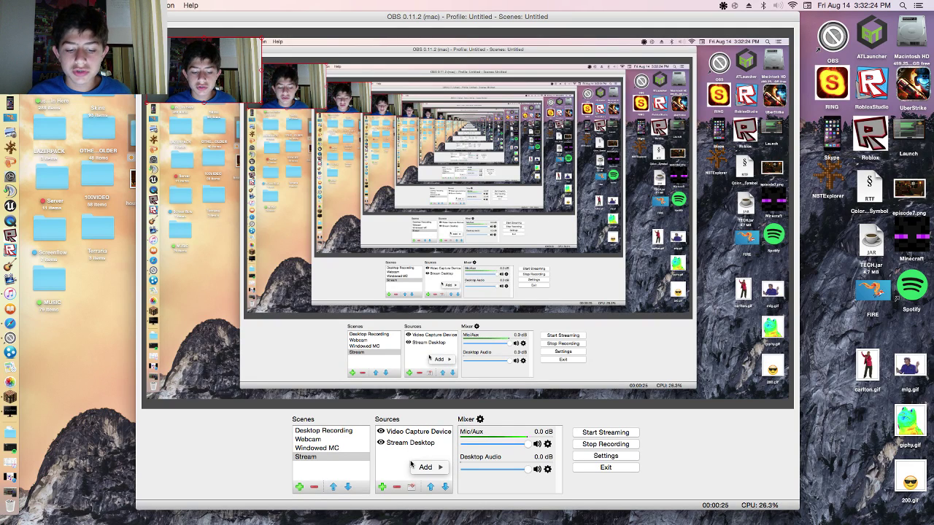
mouse_move(428, 471)
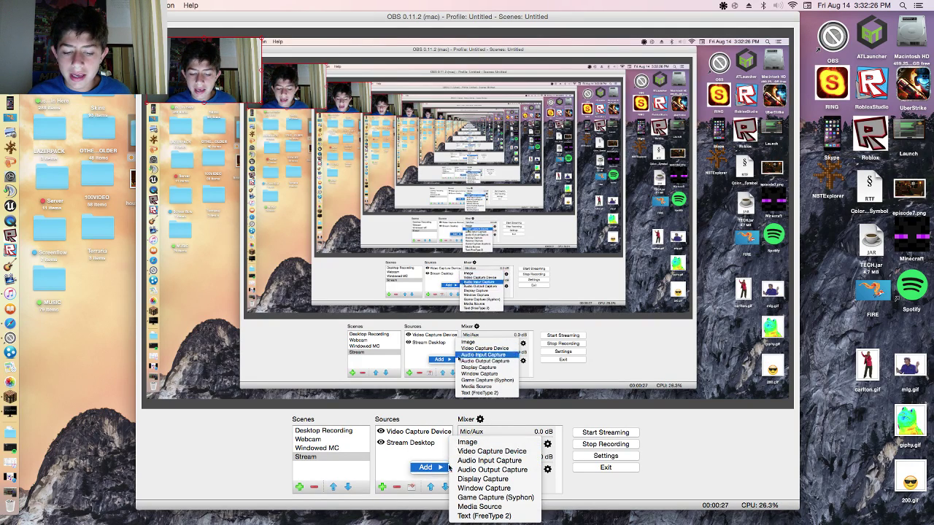
left_click(406, 458)
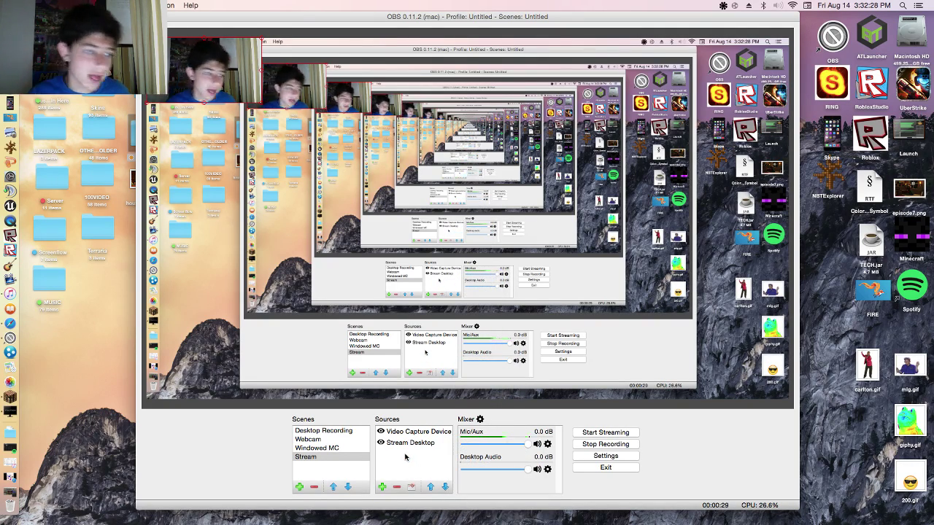
Bring up Giphy's transparent stickers page in Safari and scroll through the stickers.
left_click(11, 502)
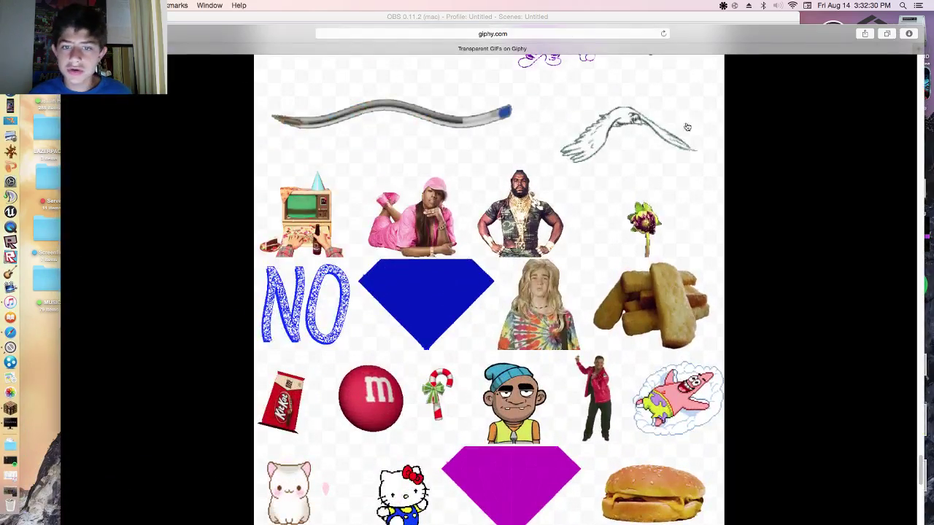
scroll(688, 127, "up", 10)
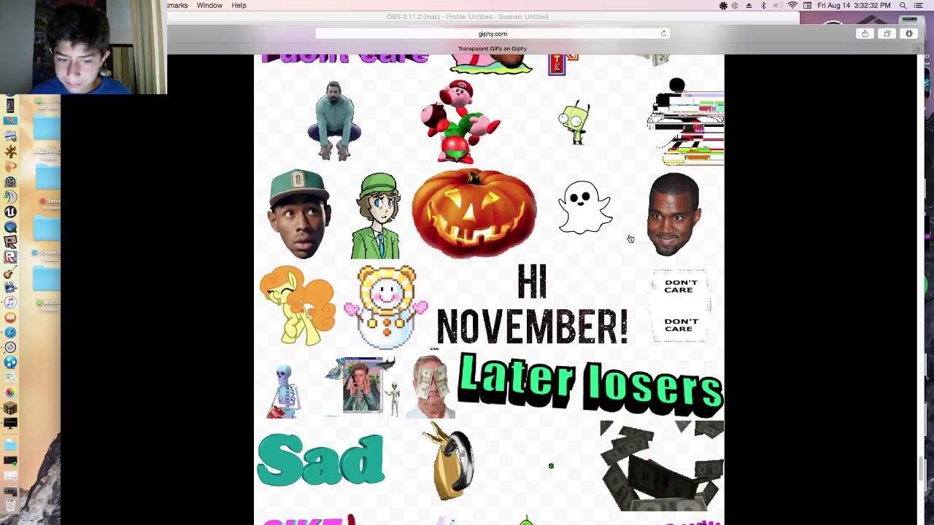
scroll(569, 224, "up", 10)
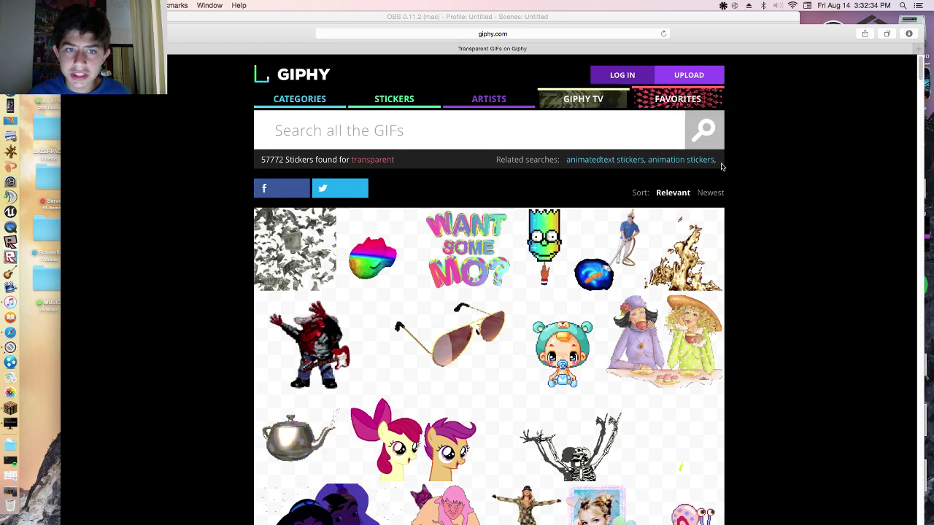
scroll(720, 163, "down", 10)
scroll(650, 192, "down", 10)
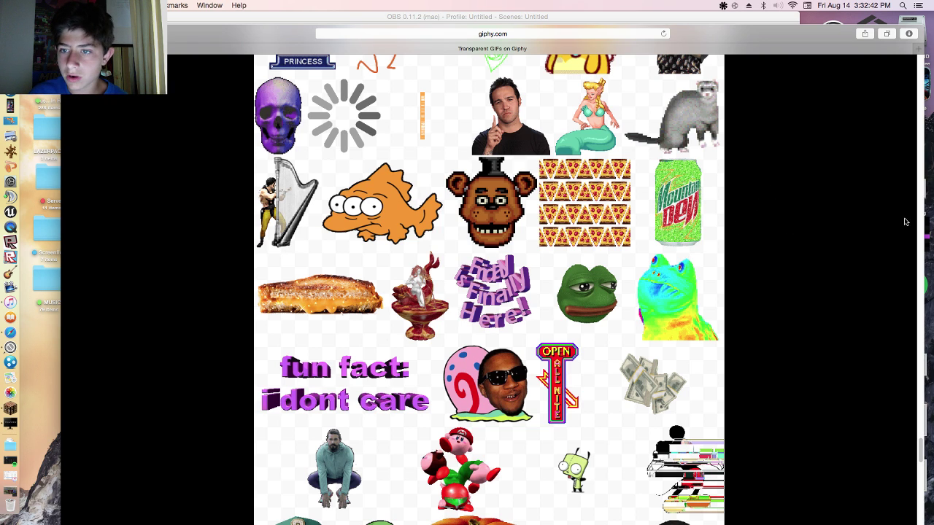
scroll(784, 224, "down", 5)
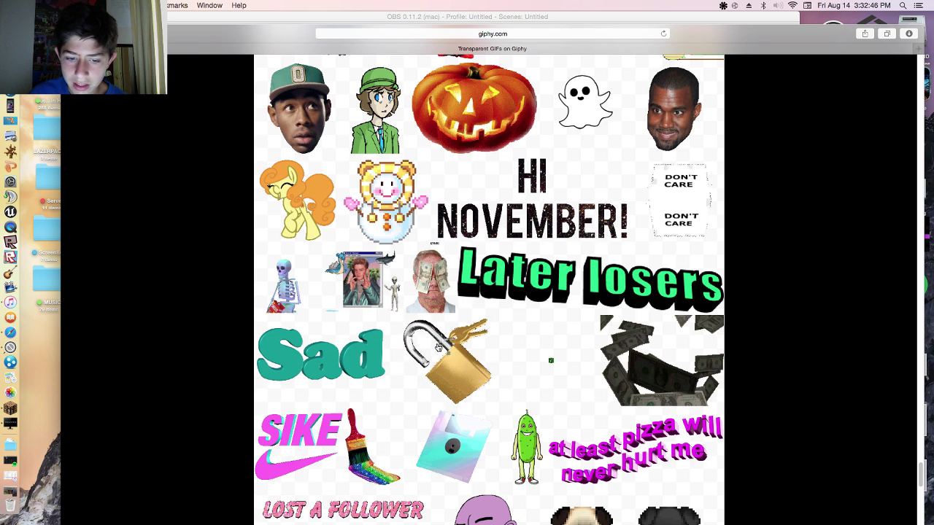
Locate the Mountain Dew can sticker and choose Save Image As for it.
scroll(738, 161, "up", 10)
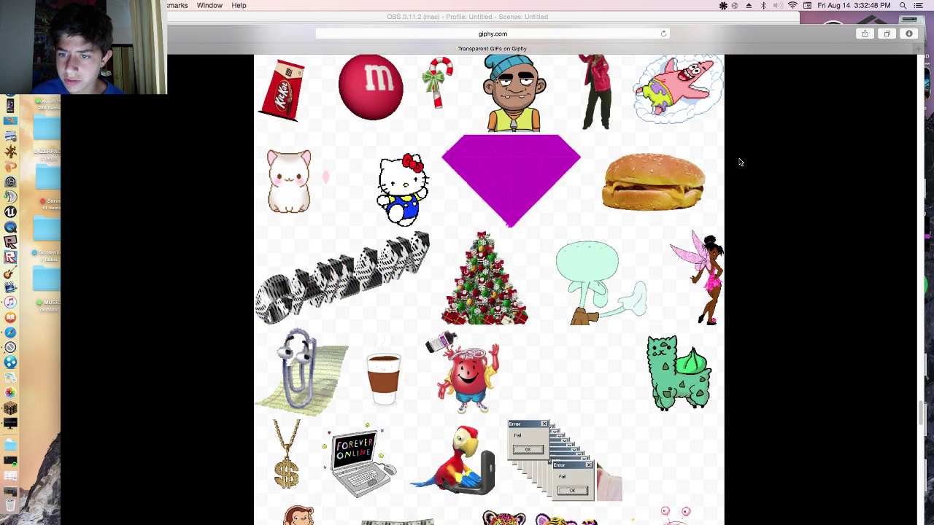
scroll(740, 162, "up", 4)
scroll(740, 162, "up", 10)
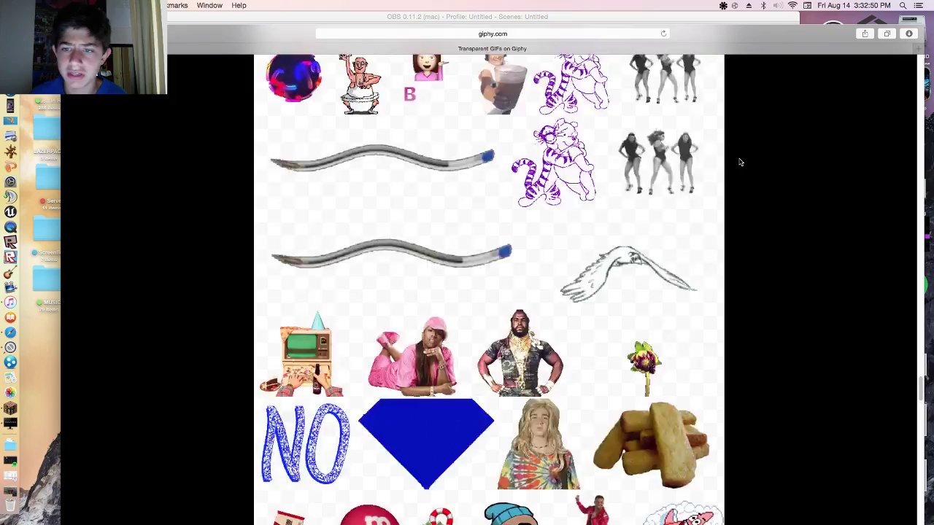
scroll(741, 162, "down", 5)
scroll(741, 162, "up", 15)
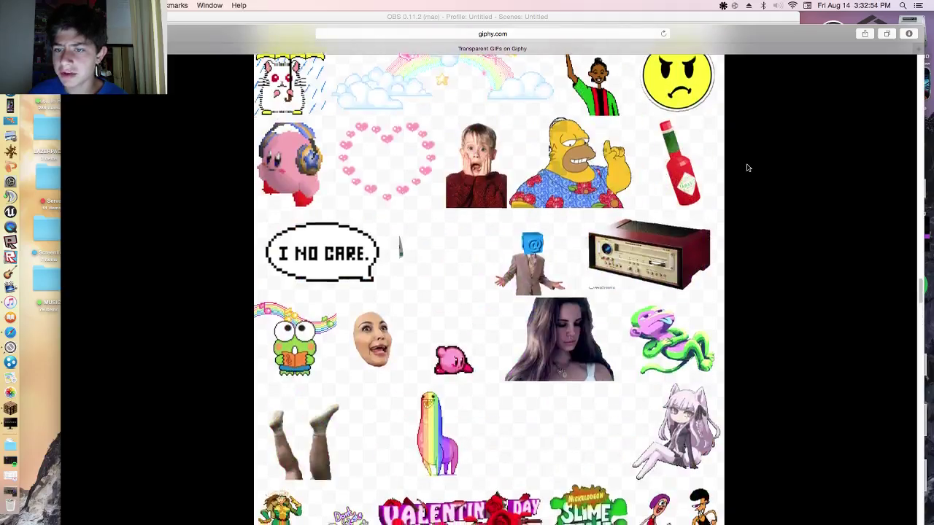
scroll(747, 166, "down", 15)
scroll(747, 165, "down", 5)
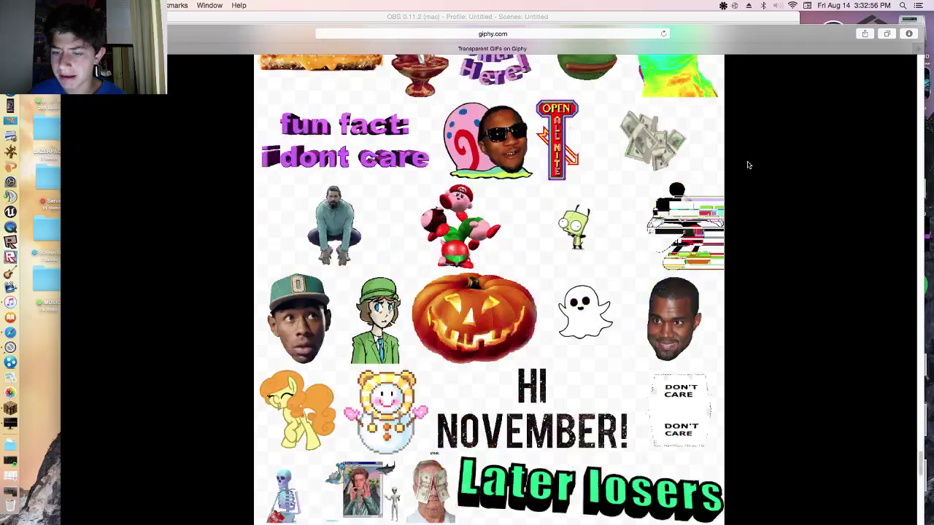
scroll(743, 176, "up", 3)
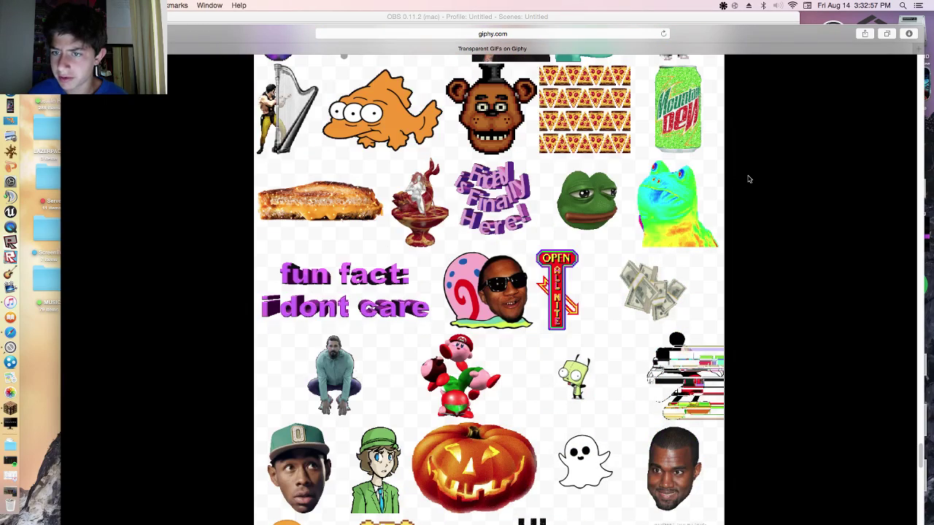
right_click(687, 127)
left_click(729, 244)
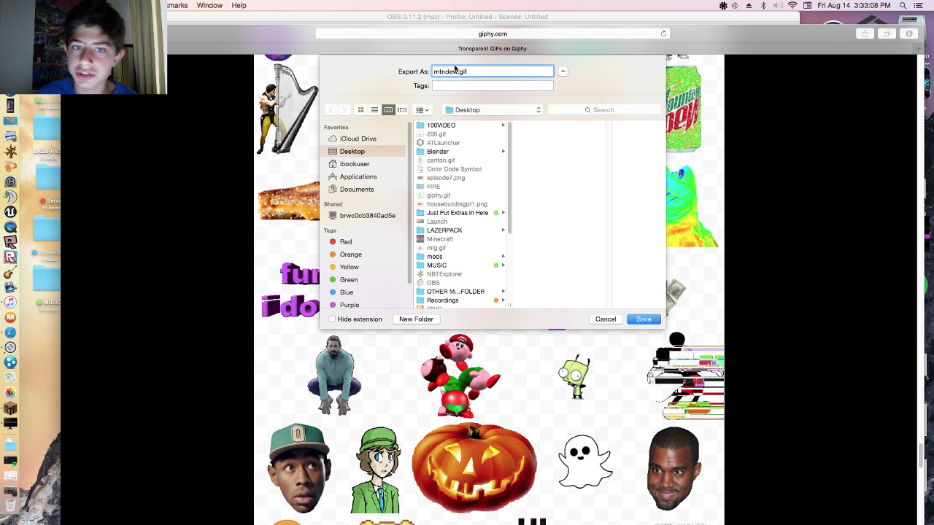
Save the Mountain Dew sticker to the Desktop as mtndew.gif.
left_click(642, 319)
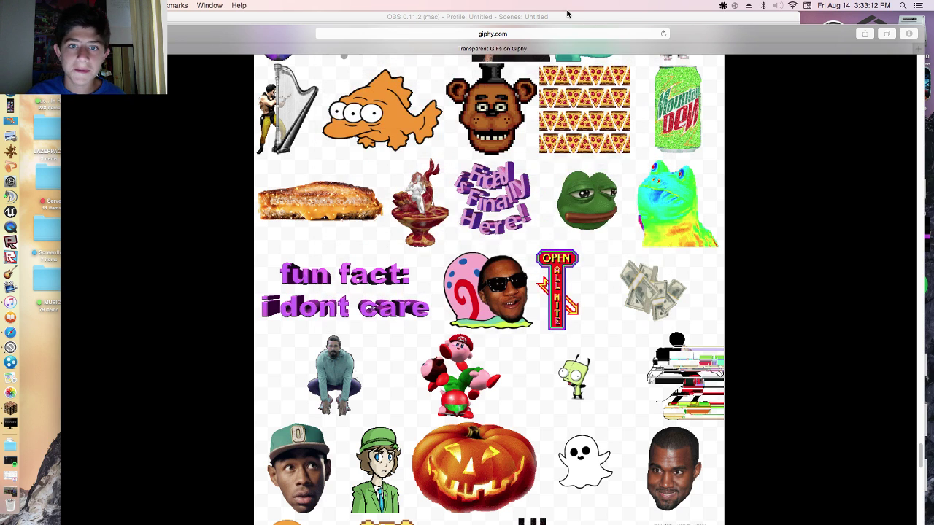
Close the Safari window with Cmd+W to get back to the desktop.
key("cmd+w")
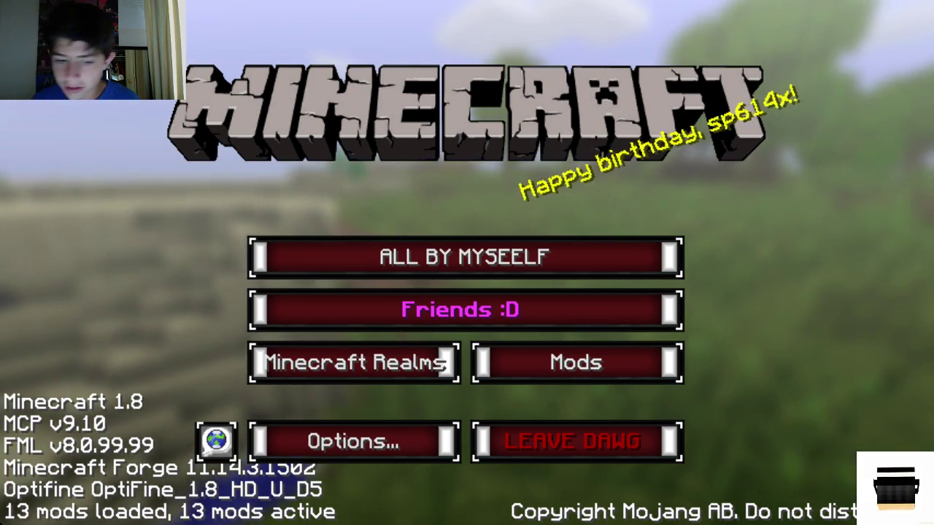
Leave the Minecraft title screen and return to OBS's Stream scene.
left_click(326, 457)
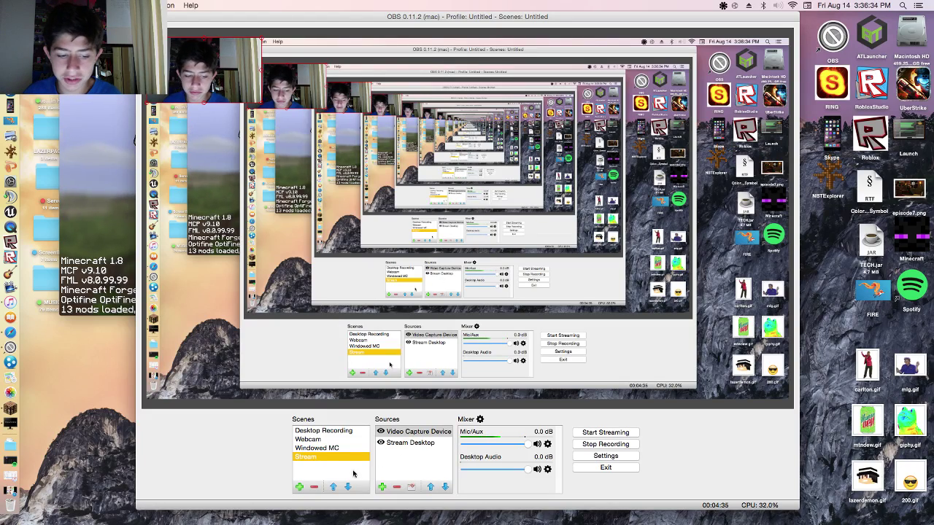
Add a Media Source to the Stream scene named GIF2, since GIF is already taken.
right_click(391, 456)
mouse_move(407, 461)
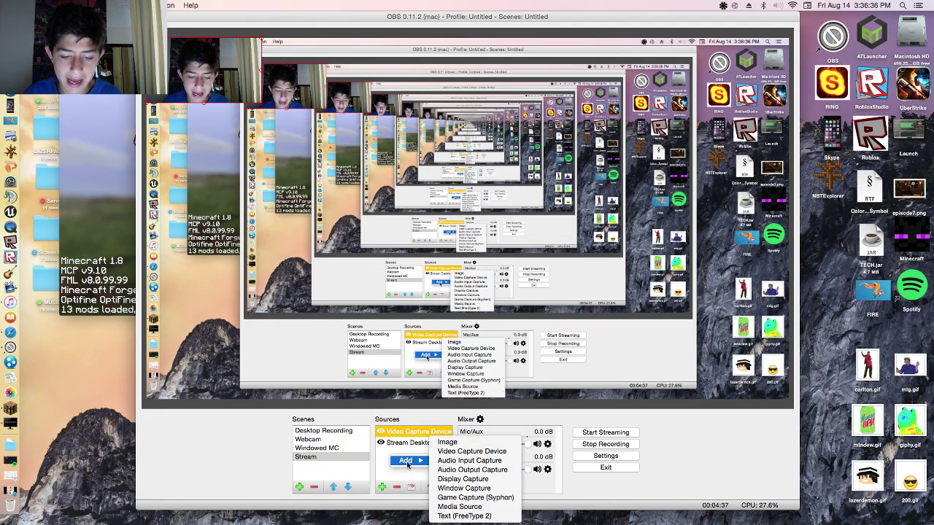
left_click(448, 513)
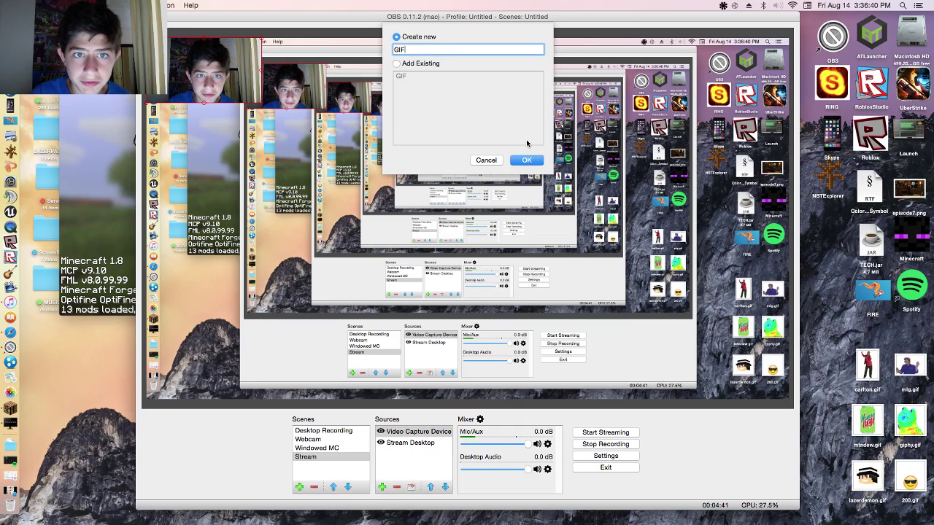
key("Return")
left_click(517, 105)
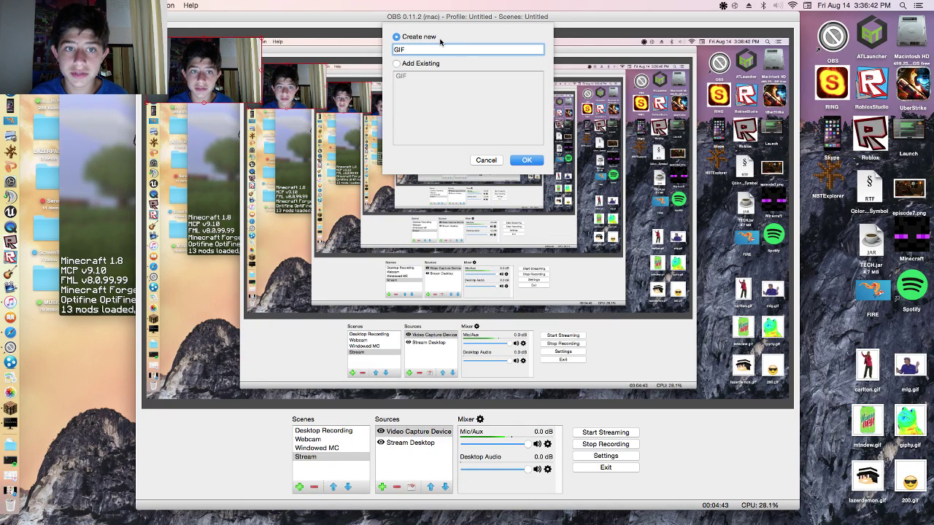
key("Return")
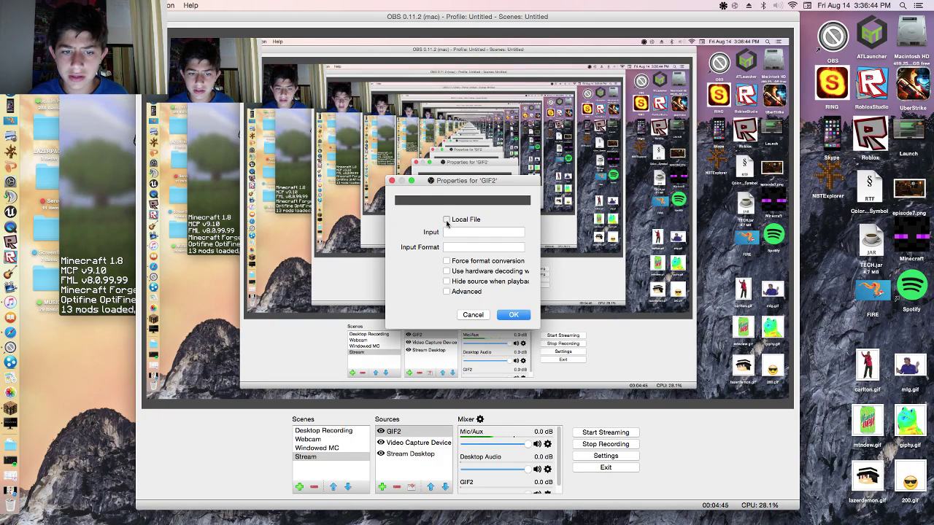
Set GIF2 to play the local file 200.gif, the sunglasses emoji.
left_click(446, 219)
left_click(496, 237)
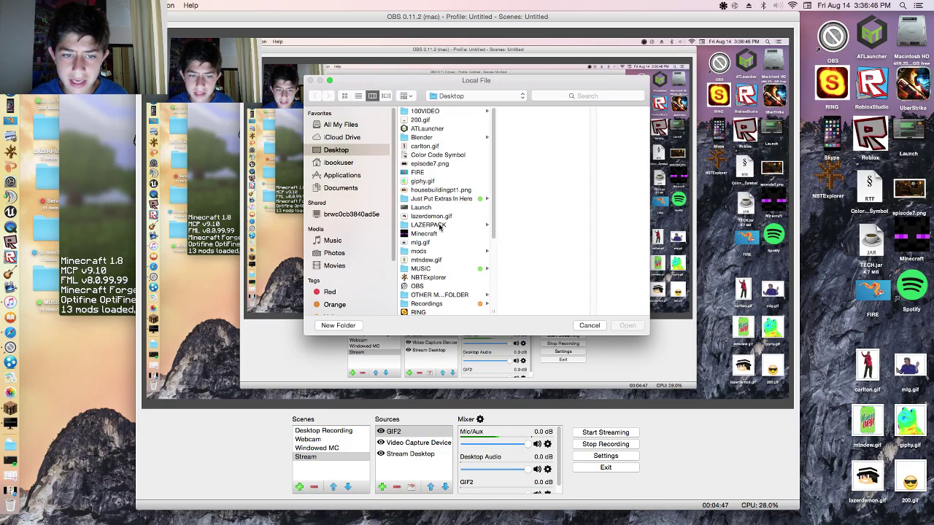
left_click(428, 148)
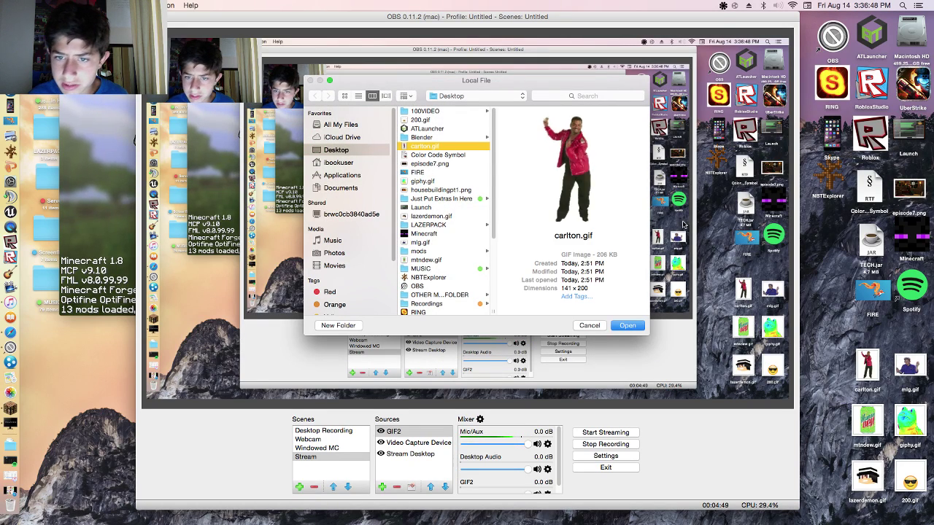
left_click(429, 260)
scroll(438, 264, "down", 5)
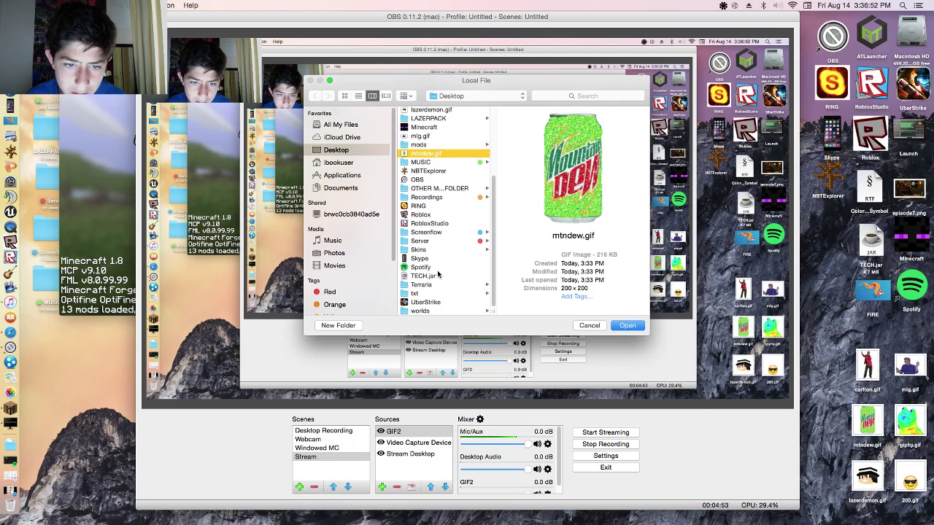
scroll(438, 273, "up", 5)
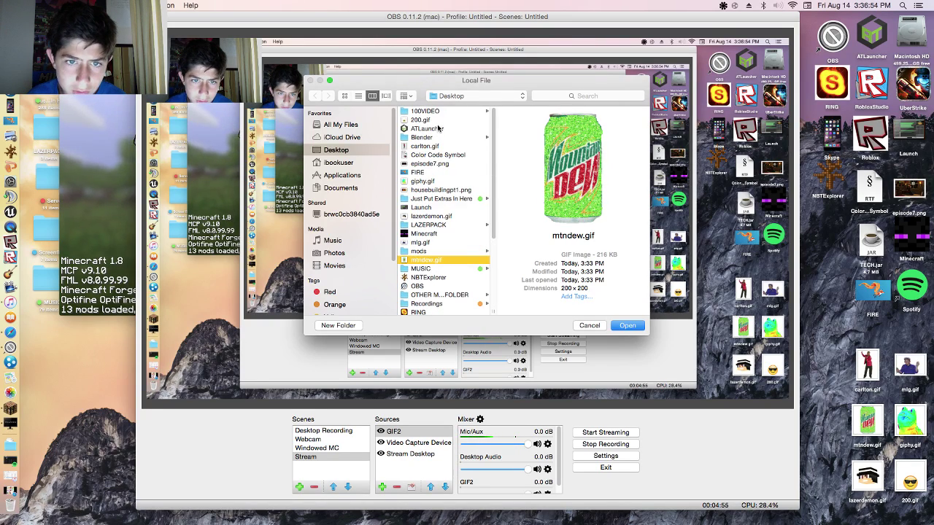
left_click(431, 120)
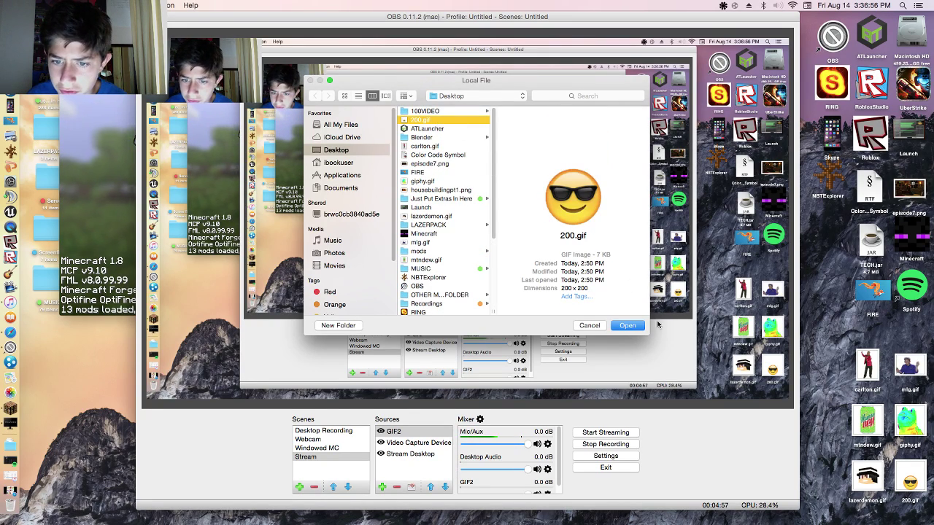
left_click(629, 325)
left_click(509, 315)
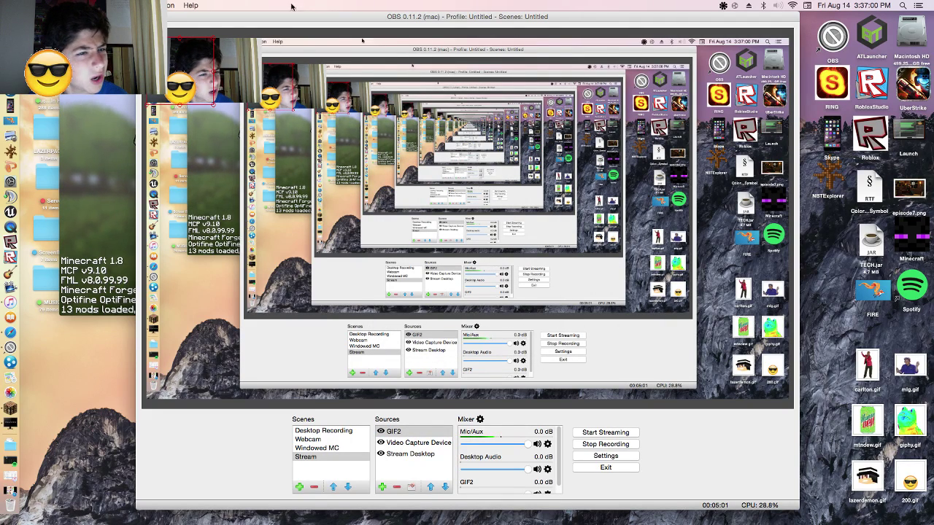
Remove the existing GIF2 source and add a new Media Source named GIF2.
right_click(435, 436)
left_click(460, 344)
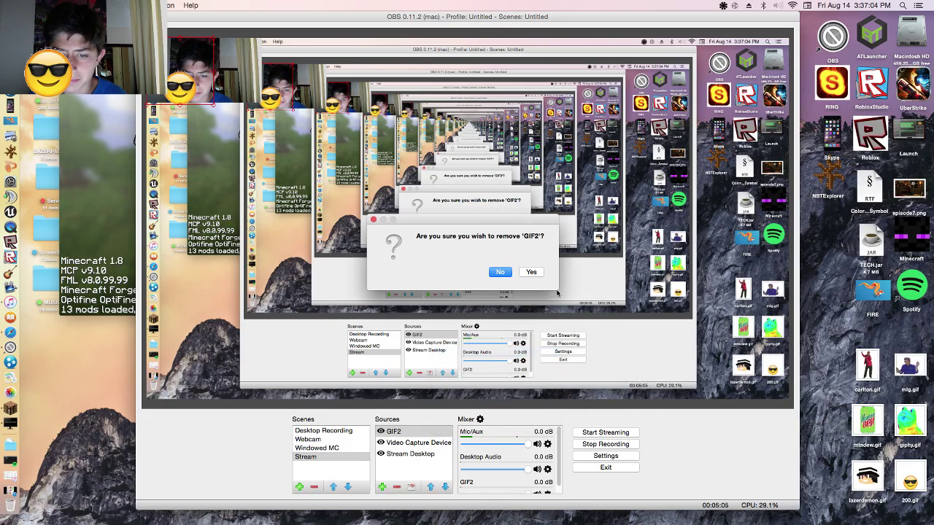
left_click(538, 273)
right_click(430, 441)
right_click(431, 464)
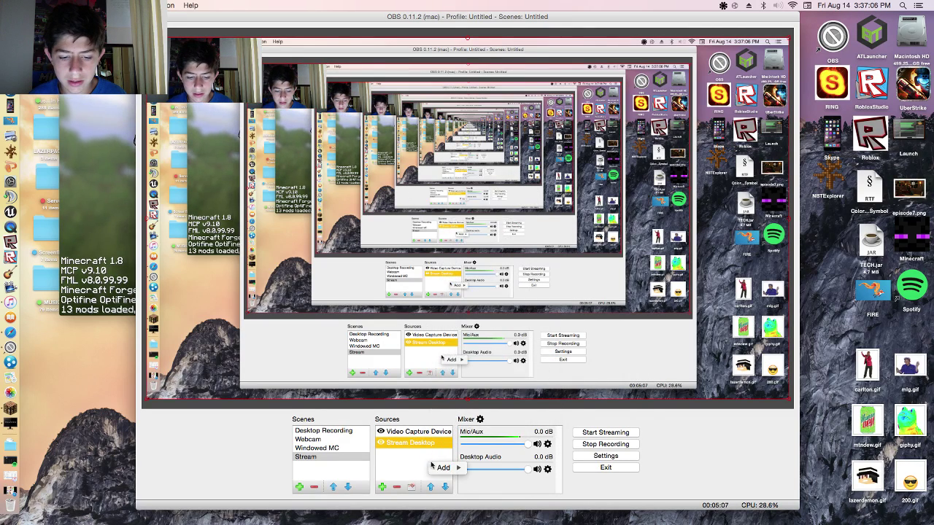
mouse_move(444, 468)
left_click(501, 514)
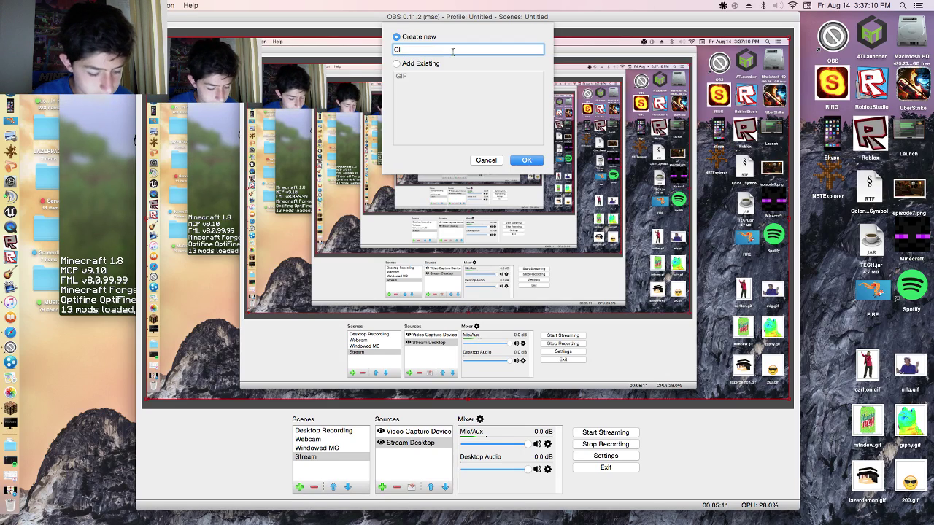
type("GIF2")
key("Return")
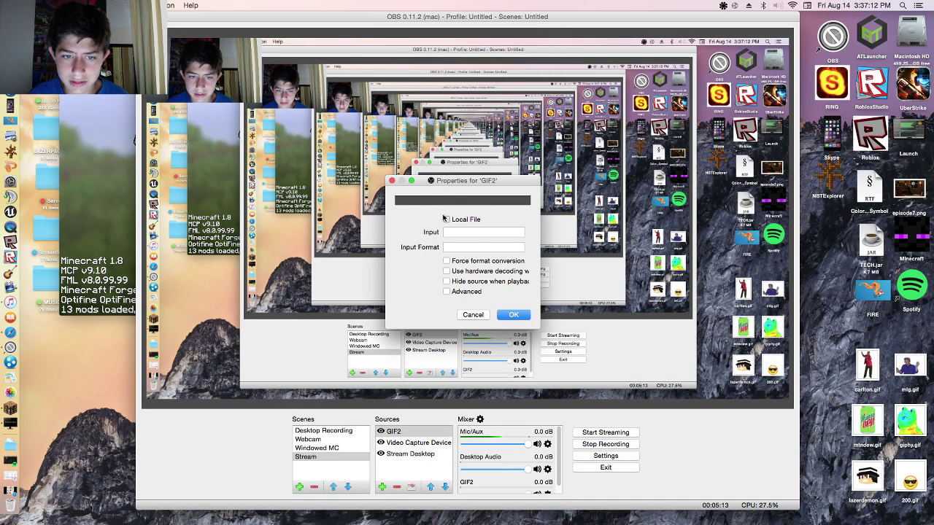
Set the new GIF2 to play the local file mlg.gif, the dancing person.
left_click(446, 219)
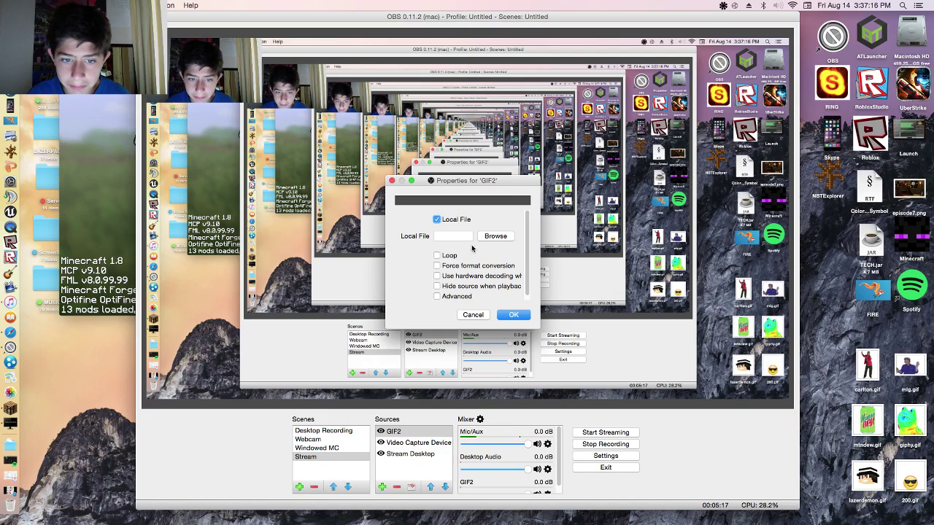
left_click(497, 236)
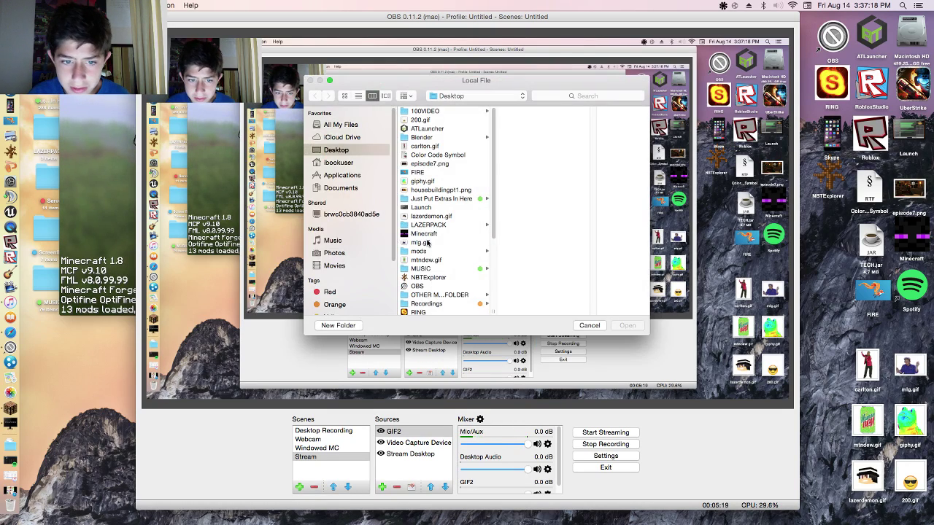
left_click(427, 242)
left_click(632, 325)
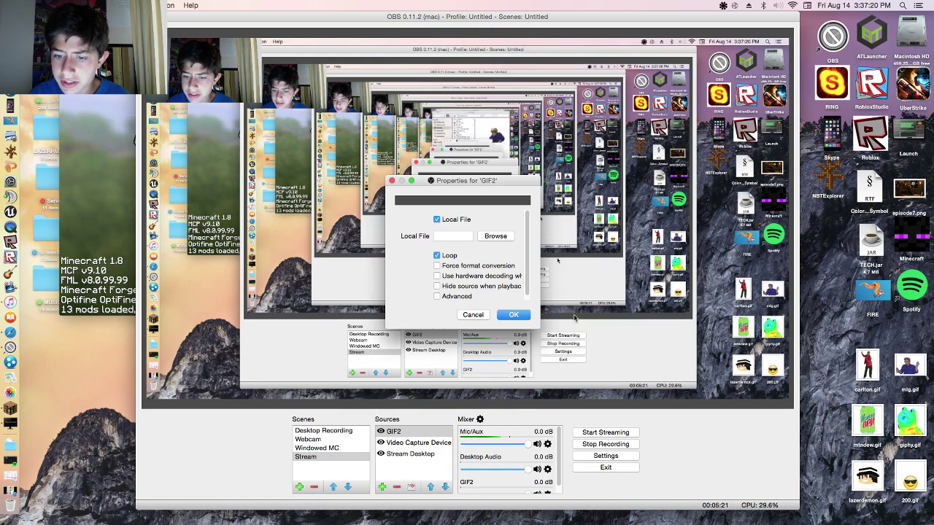
left_click(513, 315)
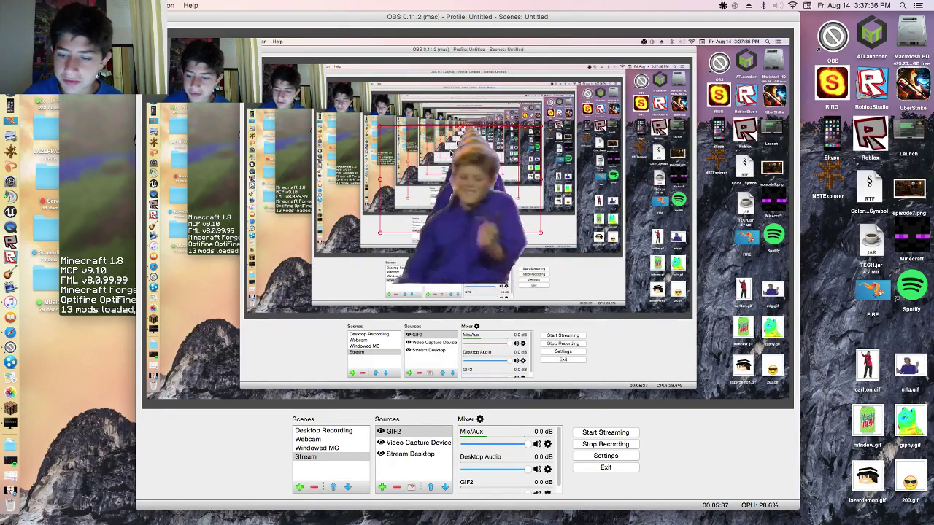
Shrink the dancing GIF to about a third and tuck it into the bottom-right corner.
left_click_drag(455, 146, 656, 307)
left_click_drag(728, 370, 655, 360)
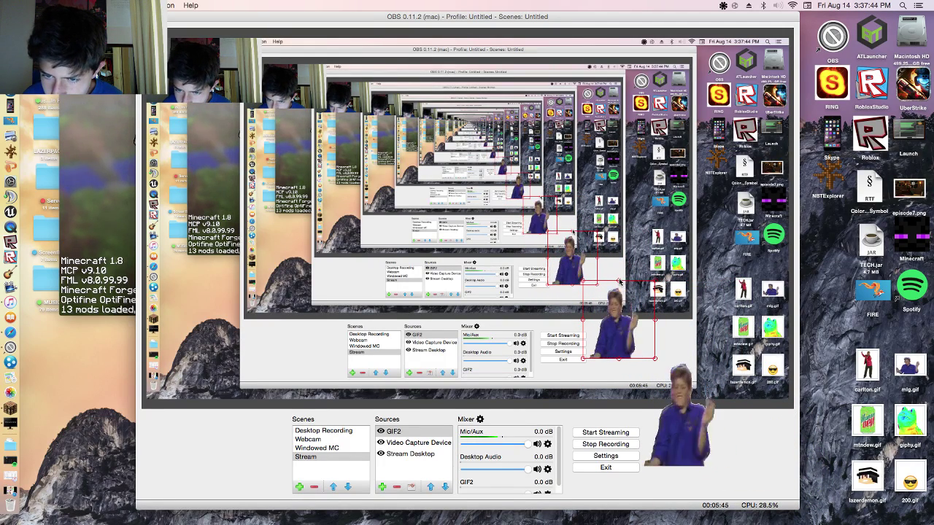
left_click_drag(619, 330, 642, 374)
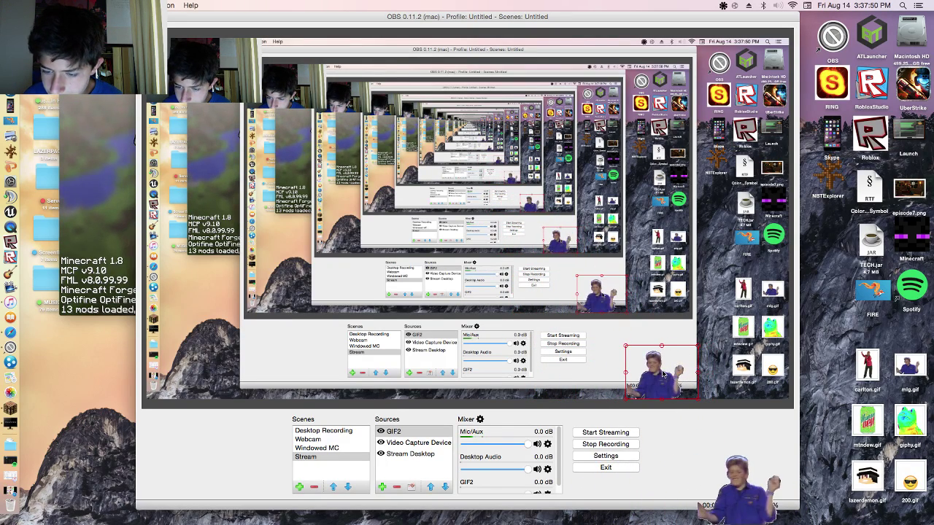
left_click(737, 319)
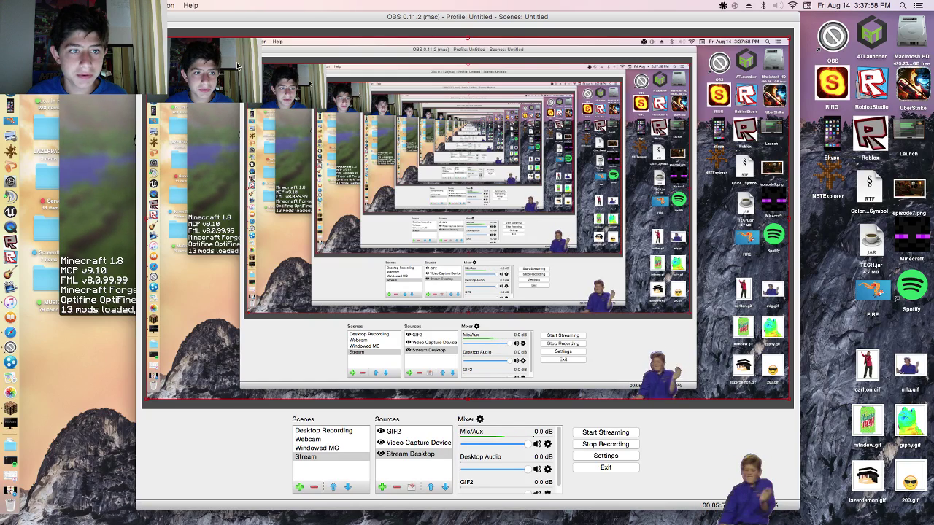
Check GIF2's properties unchanged, then add a new media source named GIF3.
right_click(403, 432)
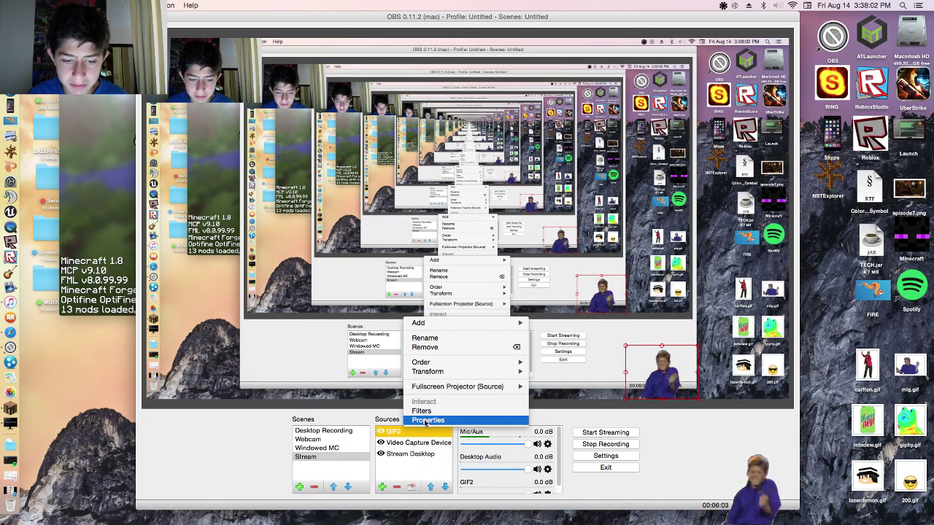
left_click(426, 420)
left_click(520, 319)
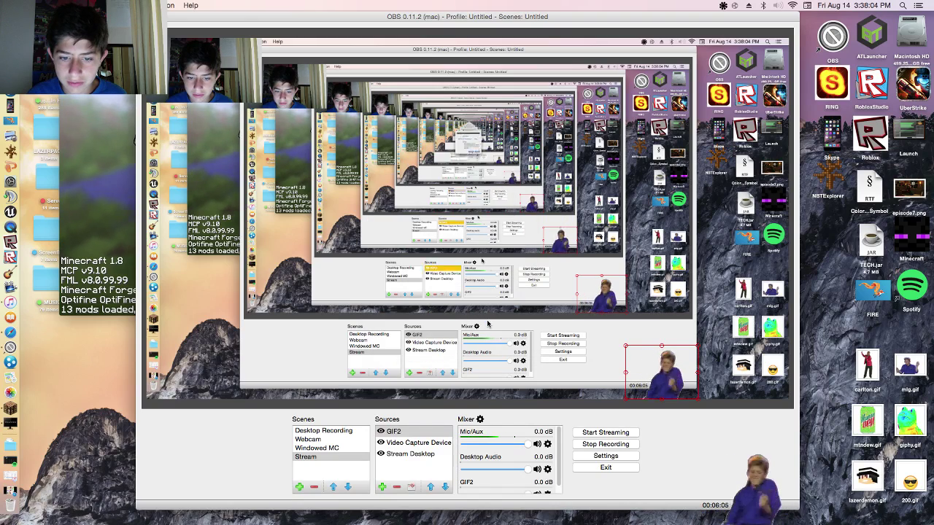
right_click(413, 462)
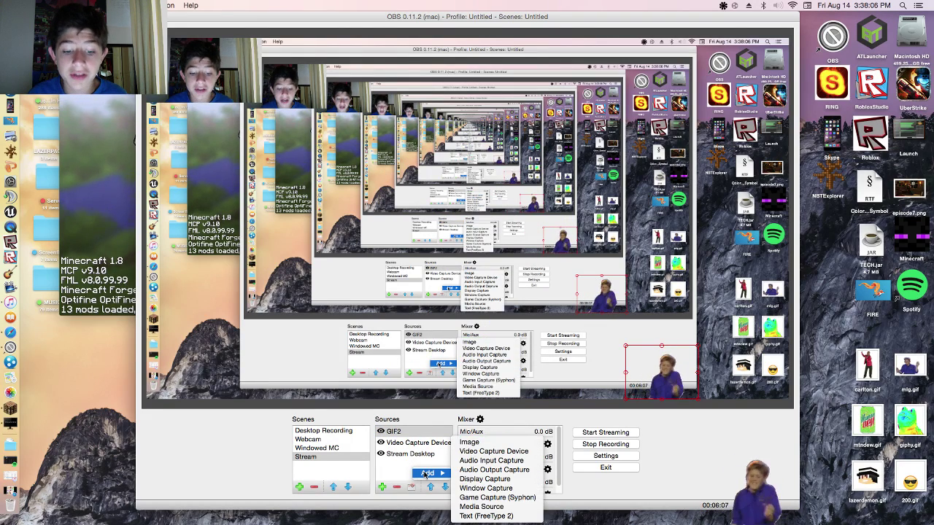
mouse_move(430, 474)
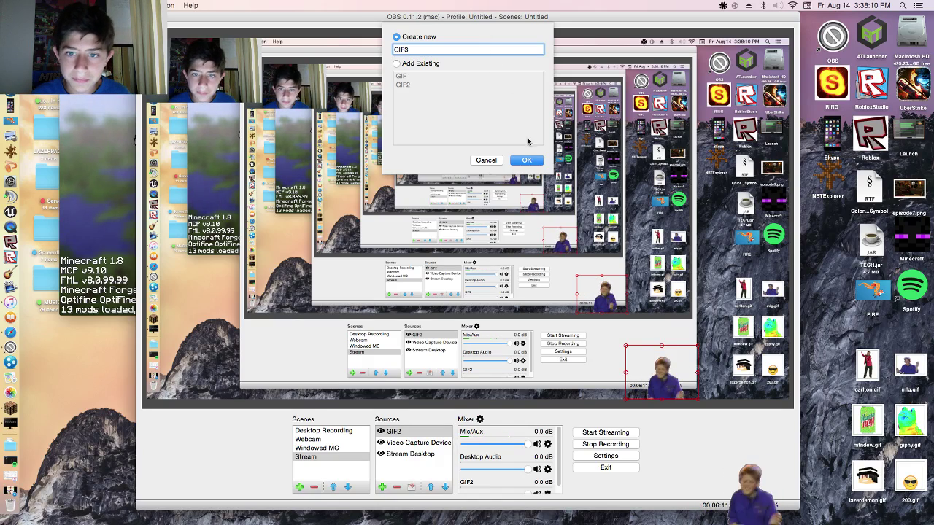
left_click(526, 160)
Set GIF3 to play local file mtndew.gif and drag the can lower-left.
left_click(446, 220)
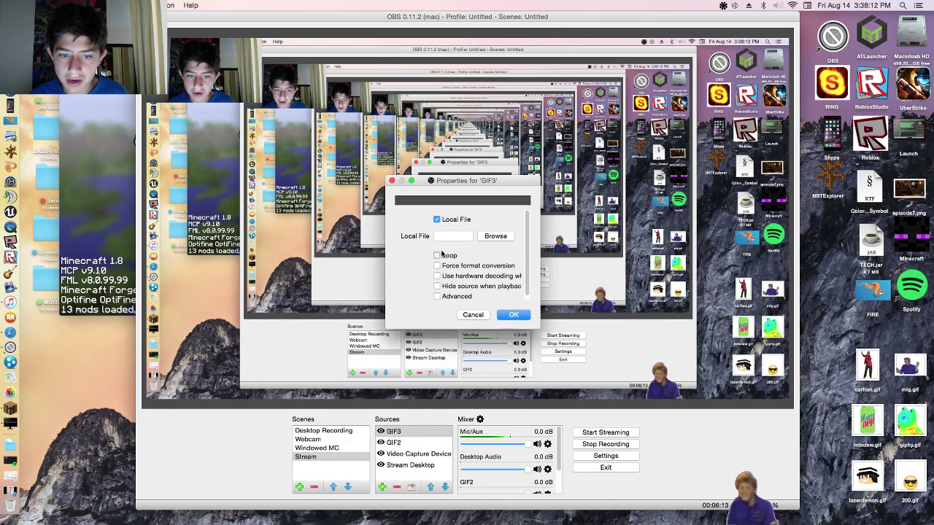
left_click(495, 236)
left_click(429, 182)
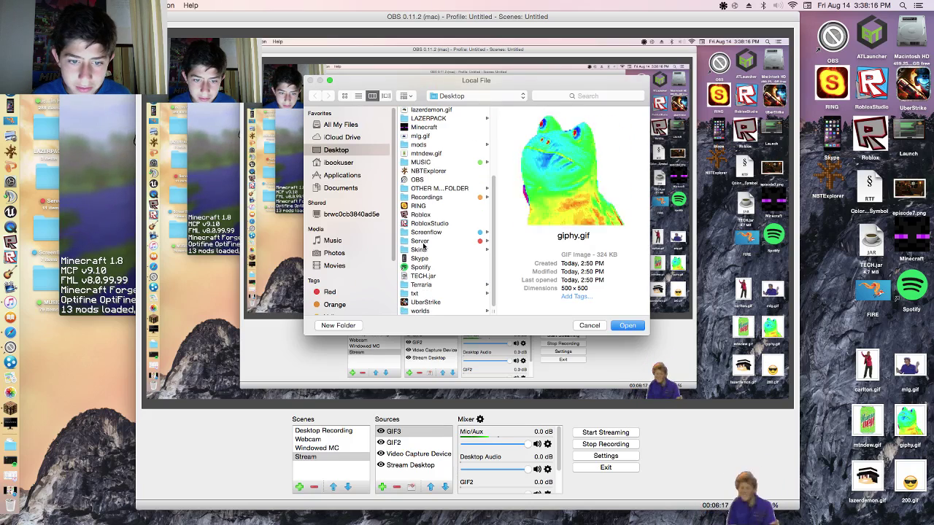
left_click(427, 260)
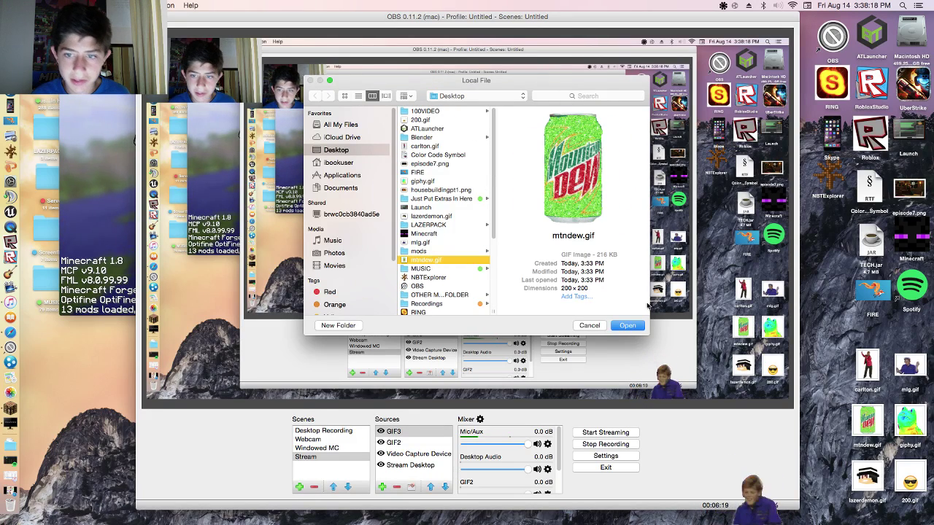
left_click(632, 327)
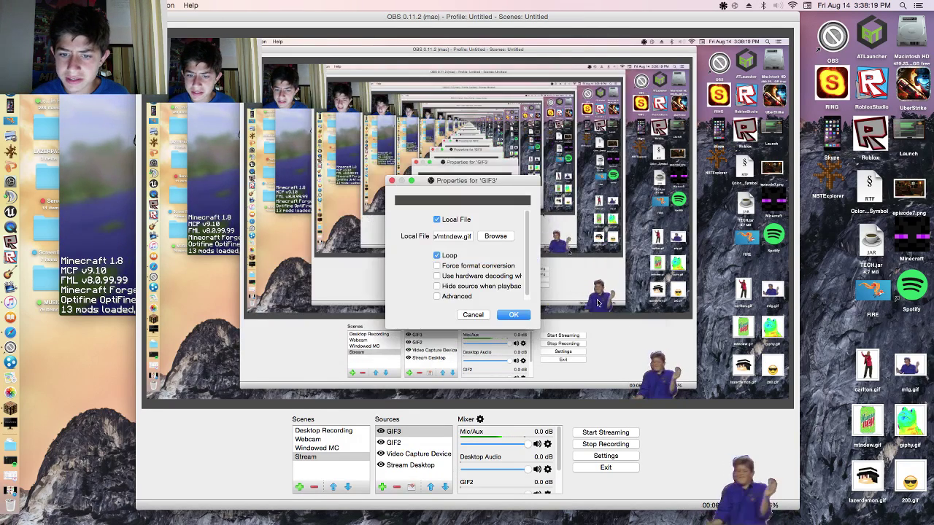
left_click(514, 315)
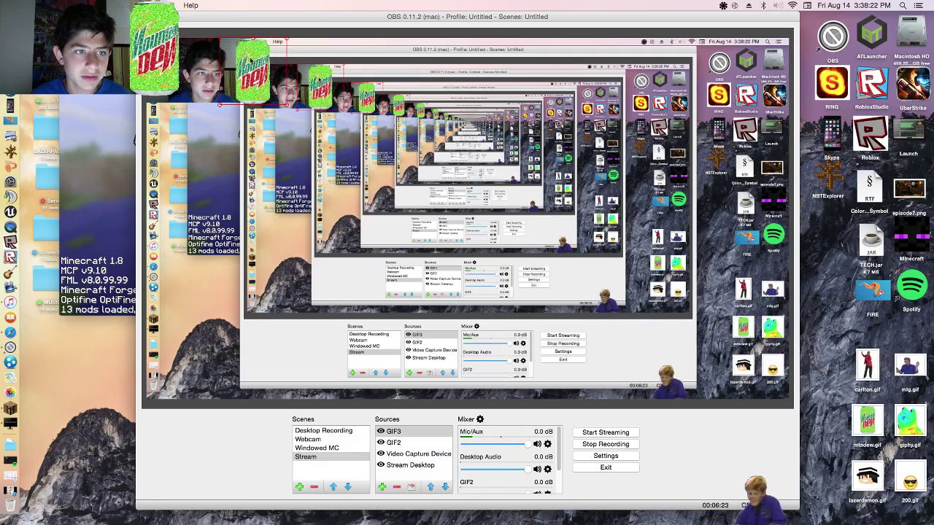
left_click_drag(188, 64, 267, 197)
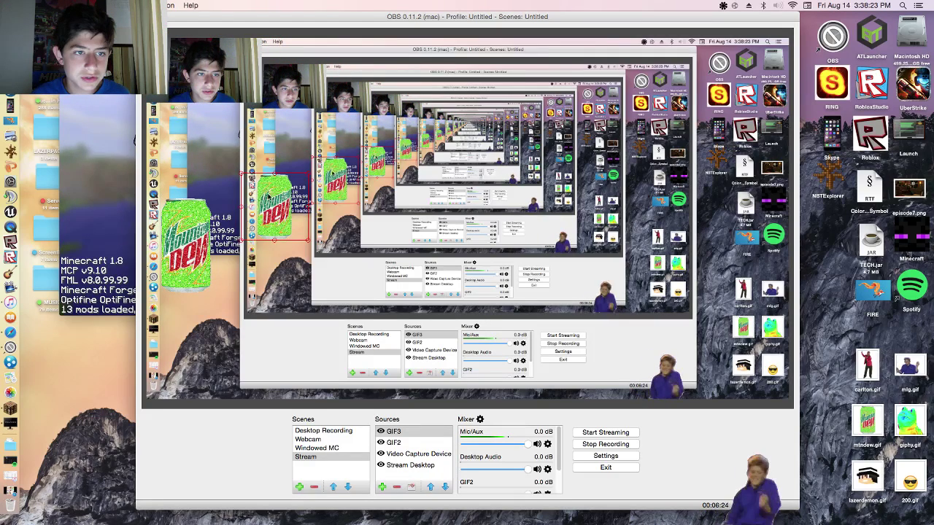
Toggle the preview off and on, then drag the Mountain Dew can into the top-left corner.
right_click(244, 176)
left_click(246, 181)
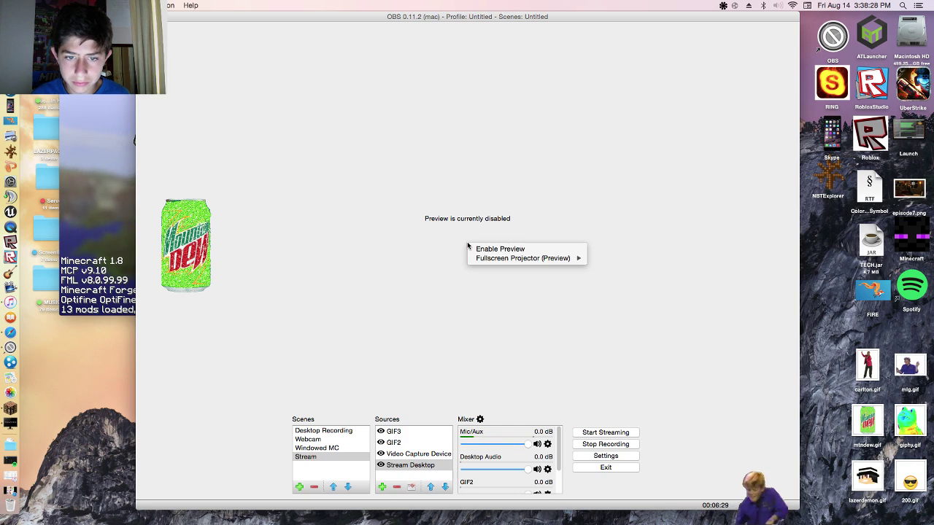
left_click(486, 251)
left_click(285, 195)
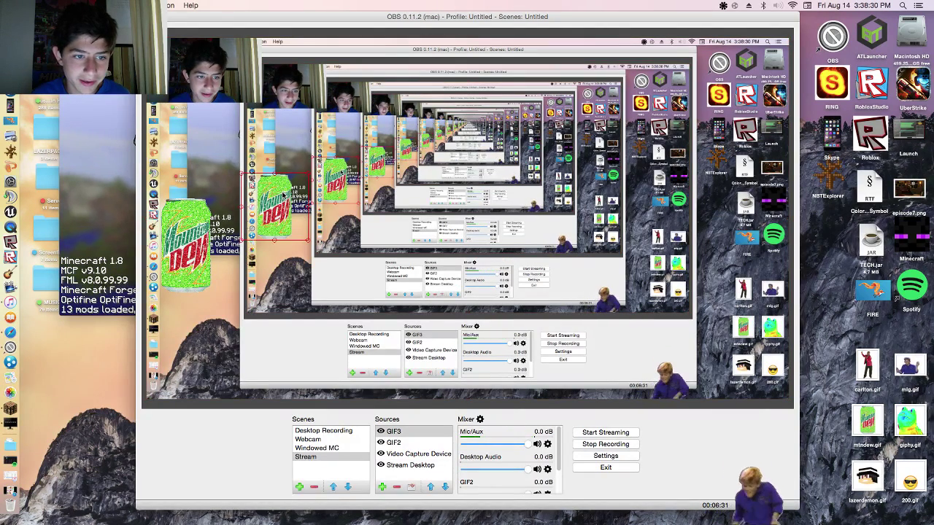
left_click_drag(283, 192, 260, 63)
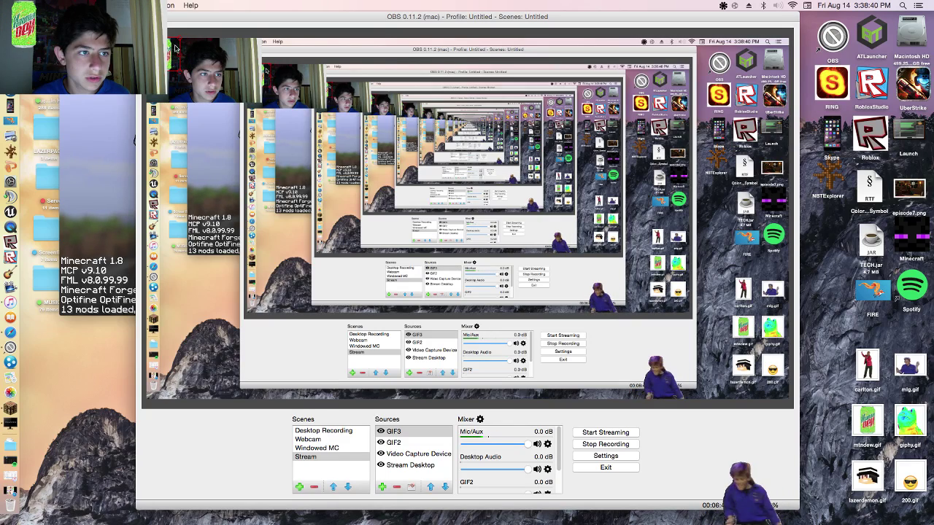
left_click(239, 75)
left_click(192, 188)
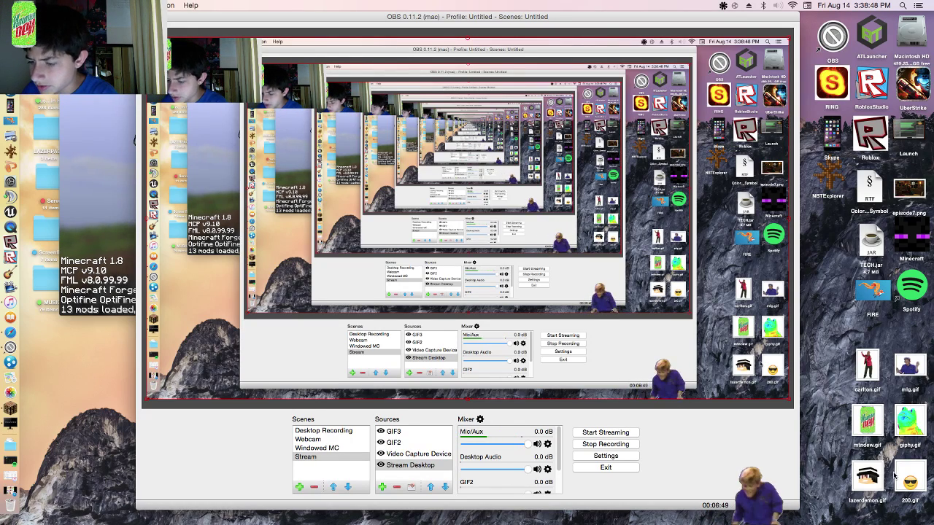
Create a new Media Source named GIF4 in the Stream scene.
right_click(424, 478)
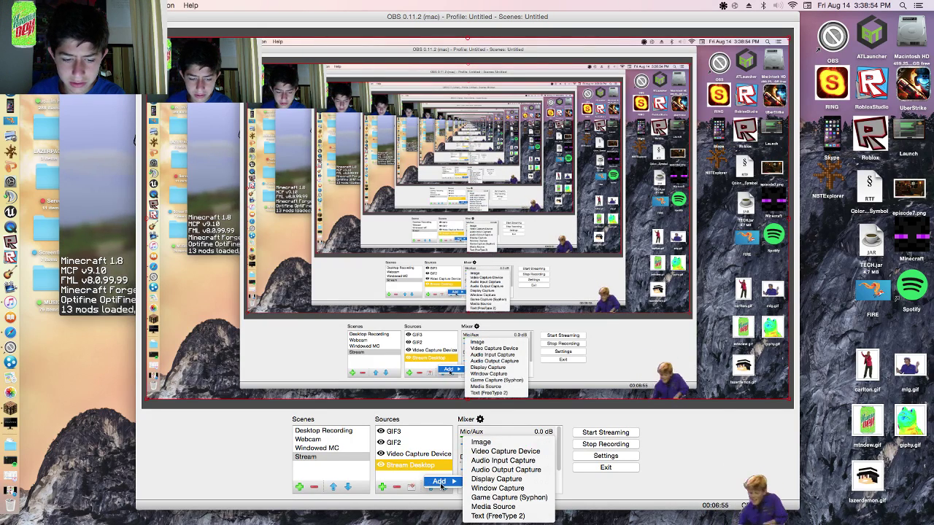
left_click(399, 478)
right_click(400, 477)
mouse_move(412, 477)
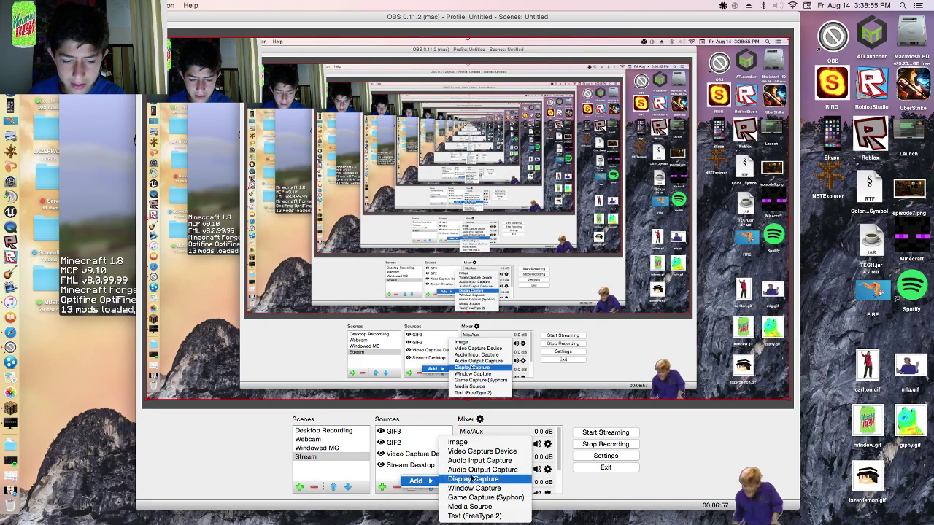
left_click(467, 516)
left_click(487, 161)
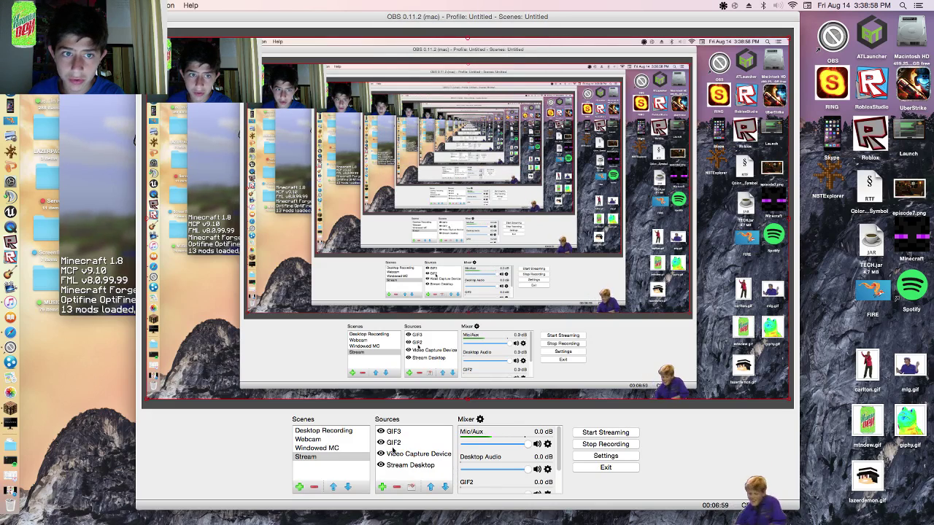
right_click(387, 476)
mouse_move(398, 479)
left_click(460, 507)
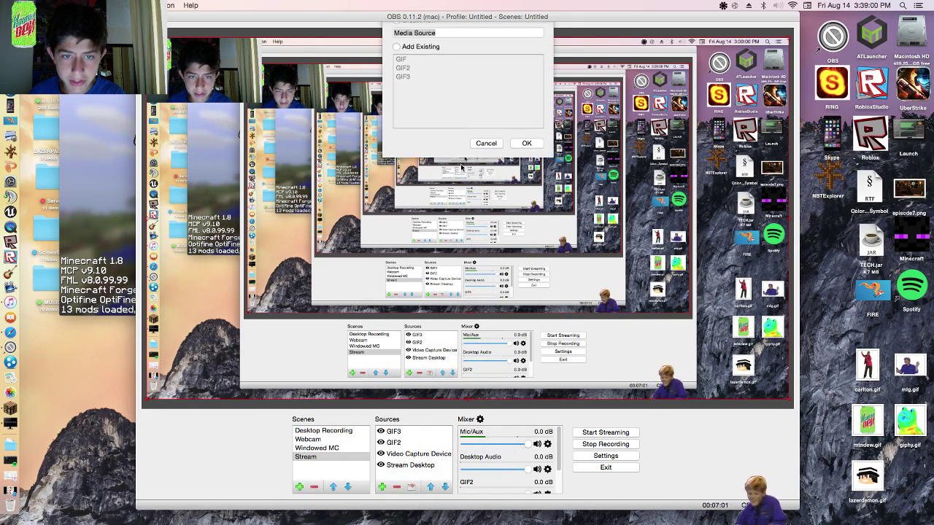
type("GI")
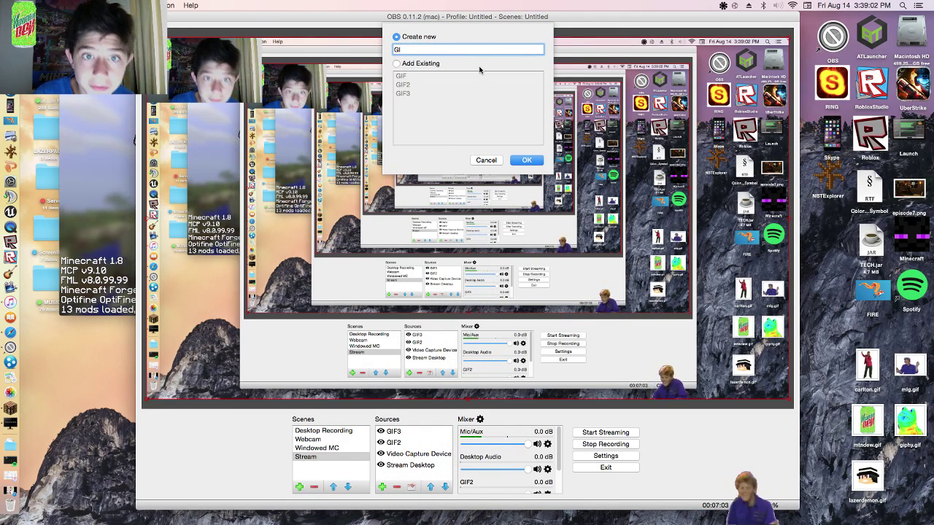
type("F4")
key("Return")
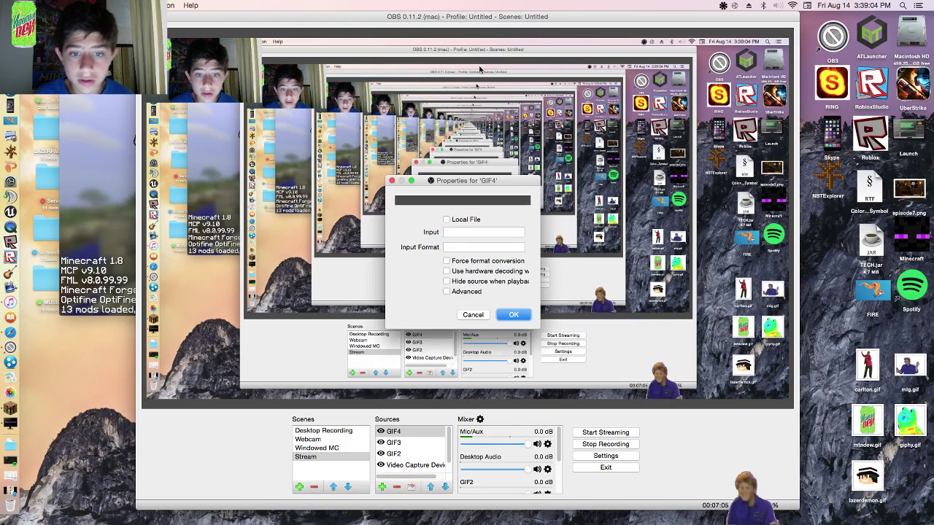
Point GIF4 at the local file giphy.gif on the Desktop and apply the settings.
left_click(446, 220)
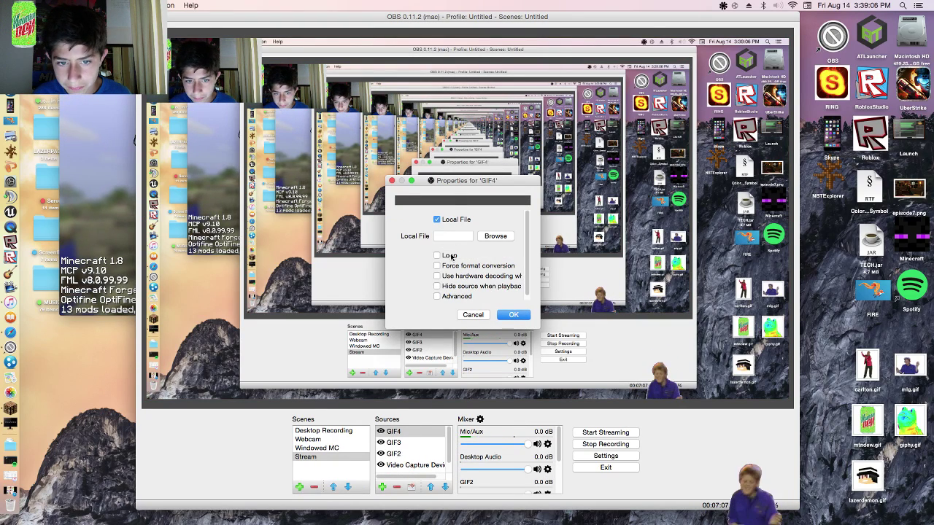
left_click(496, 236)
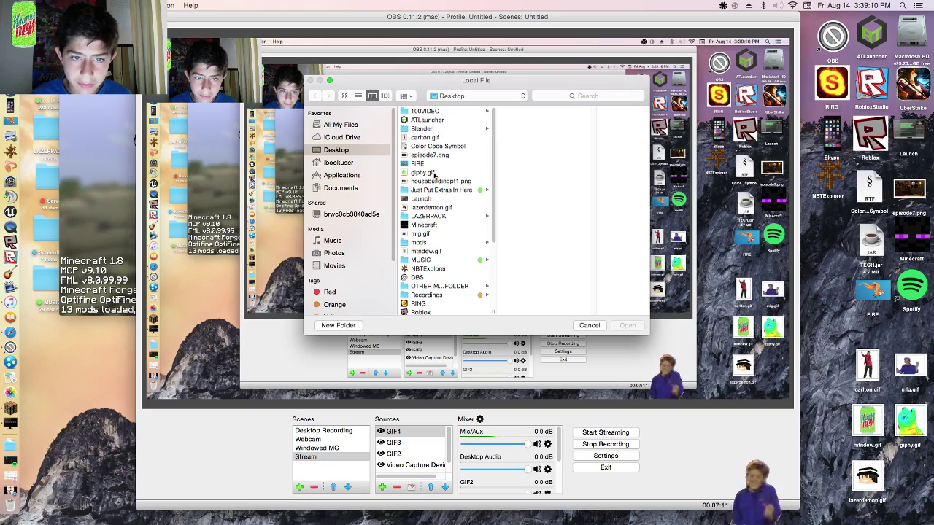
left_click(434, 175)
left_click(632, 326)
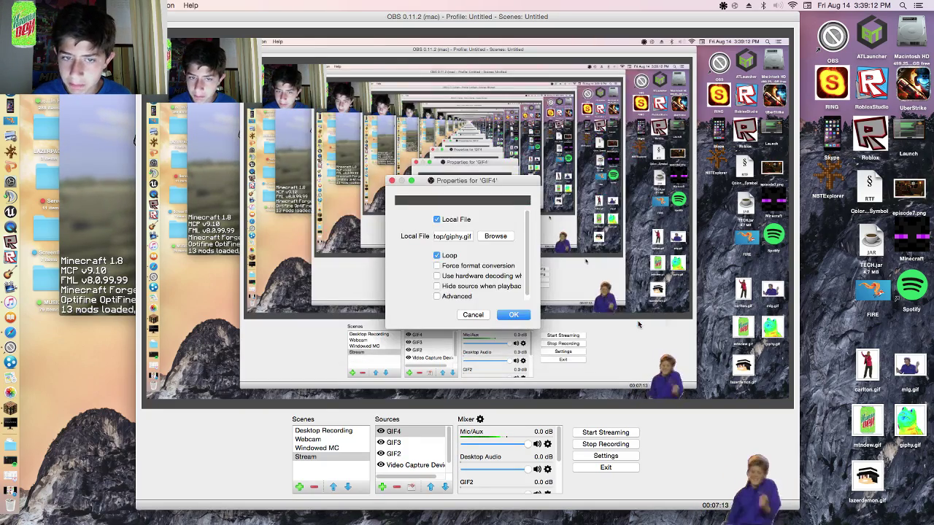
left_click(514, 314)
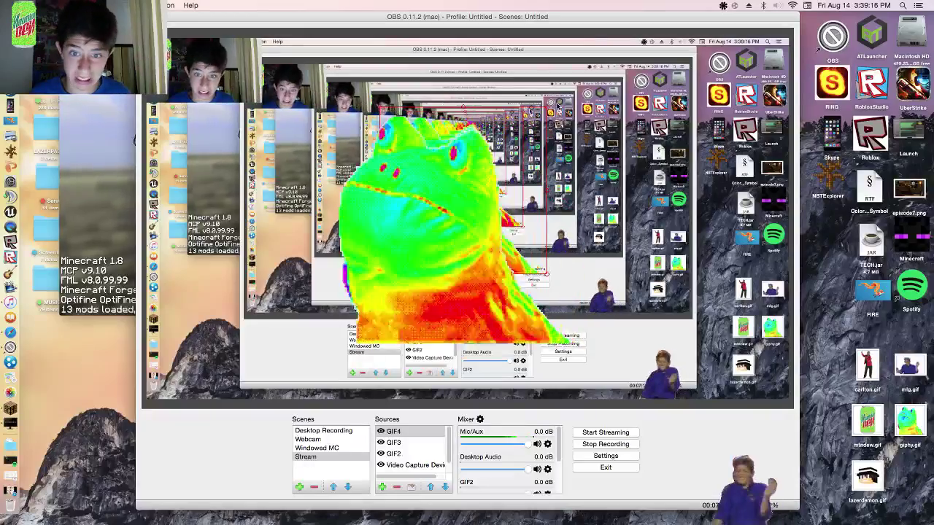
Shrink the rainbow frog GIF with two corner drags and slide it left to the lower-left edge.
left_click_drag(581, 108, 408, 288)
left_click_drag(428, 234, 390, 395)
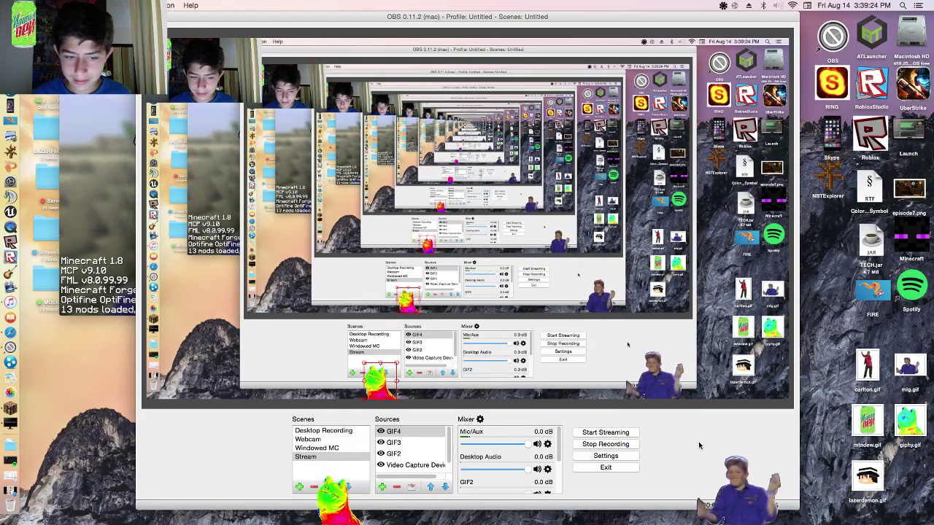
left_click_drag(396, 373, 341, 373)
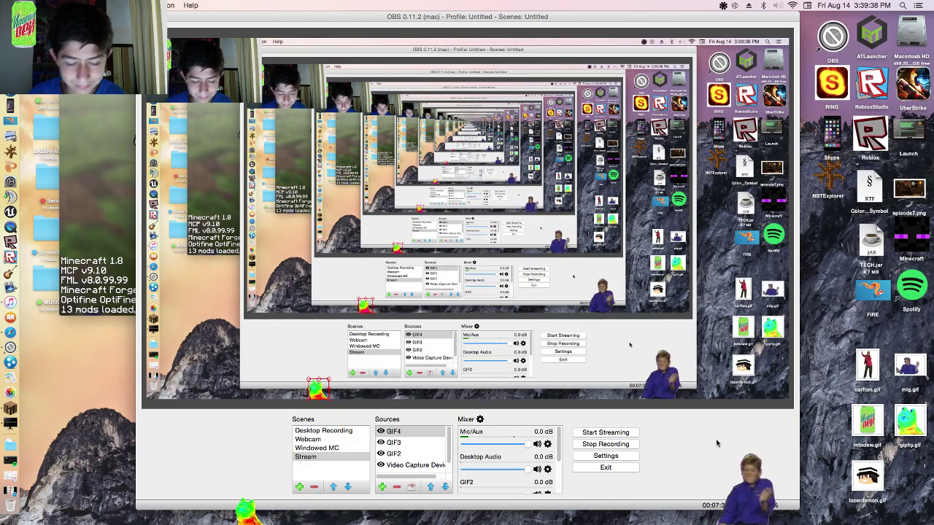
Remove the GIF4 frog source from the Sources list and confirm the deletion.
right_click(407, 429)
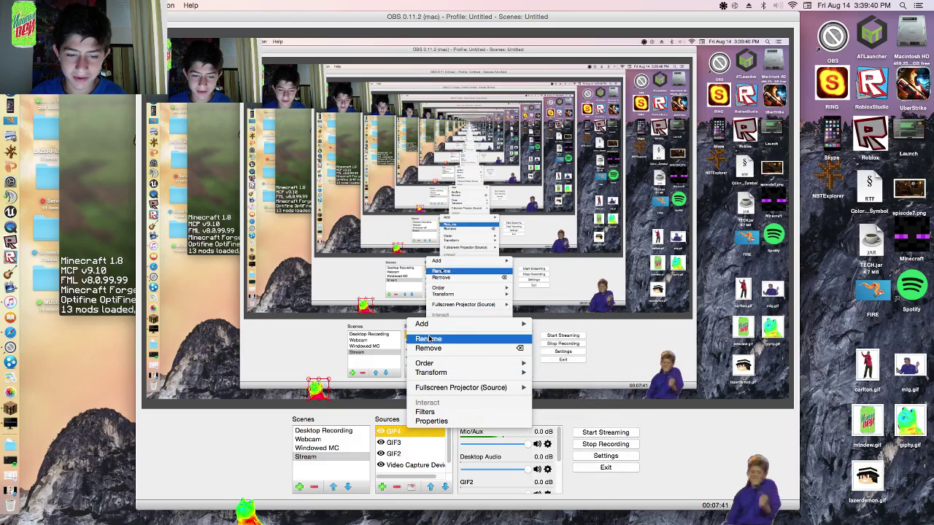
left_click(431, 338)
left_click(532, 272)
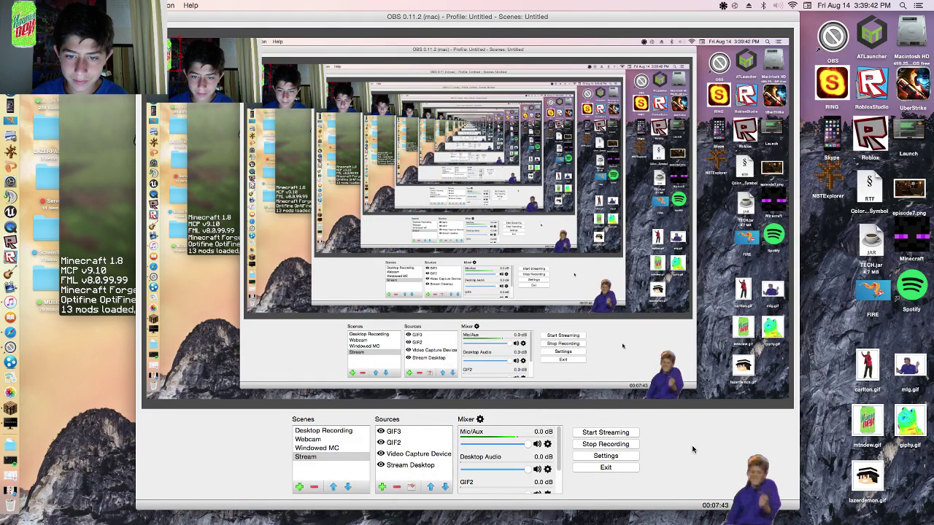